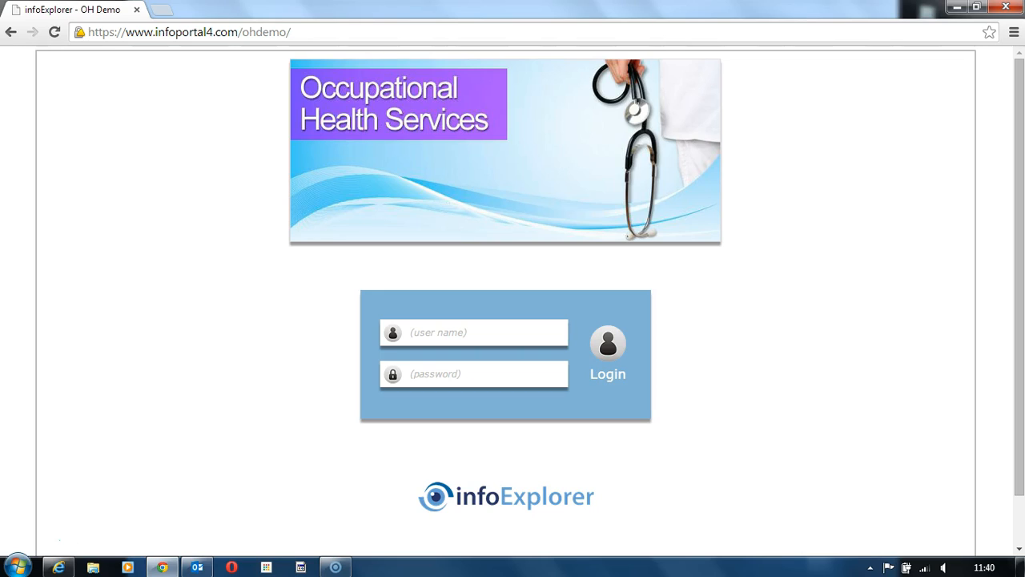
Log in with the user name ohdemo and the account password
click(474, 332)
text(oh)
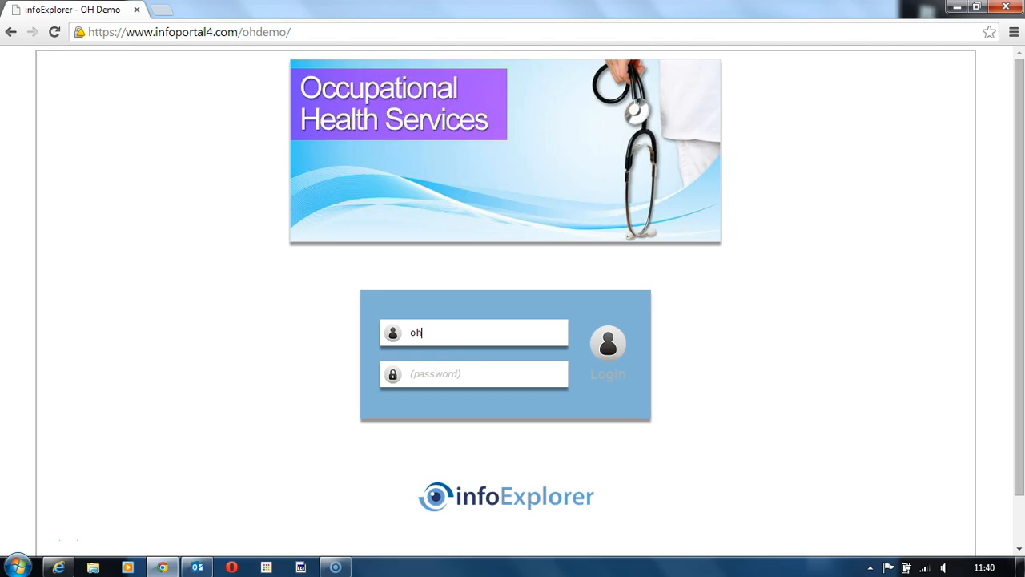
text(demo)
key(Tab)
text(******)
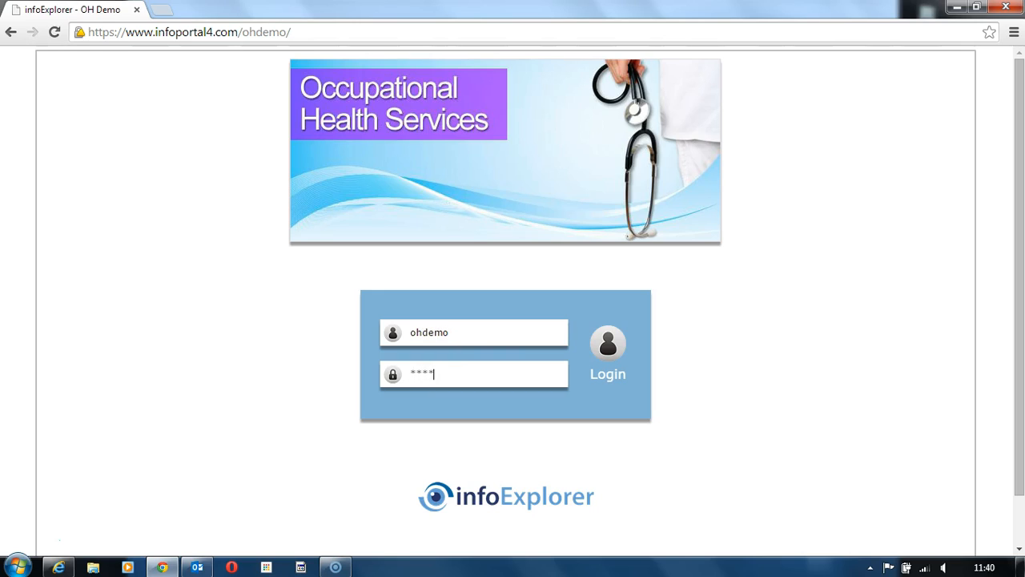
key(Return)
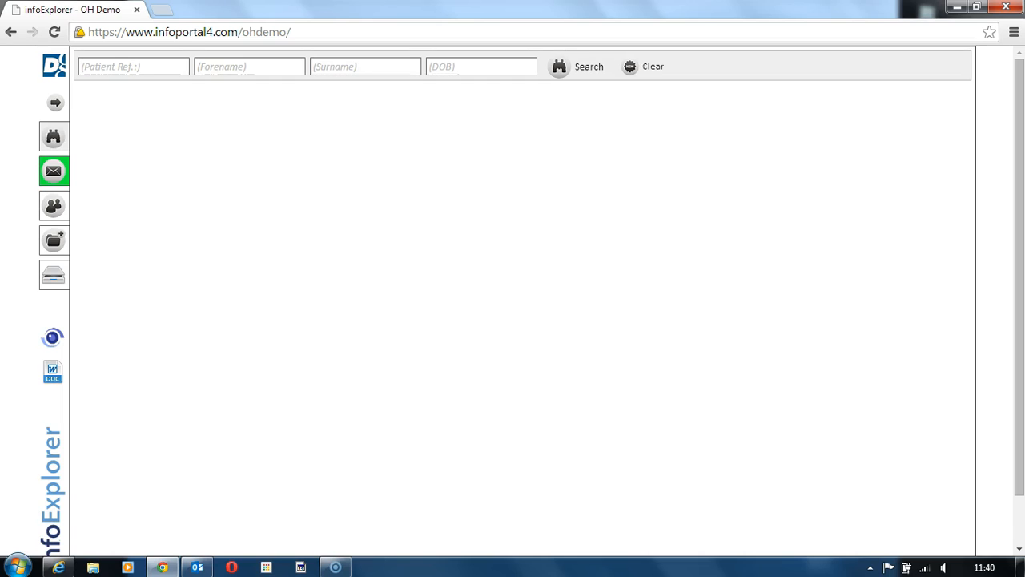
Expand the navigation labels and search the patient records by the patient's surname
click(55, 103)
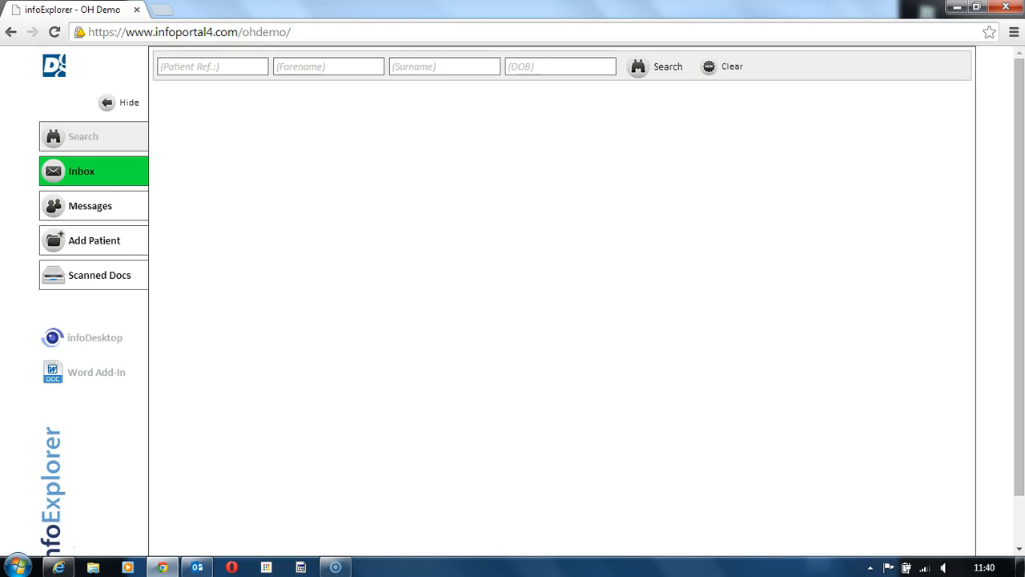
click(432, 67)
text(hyde)
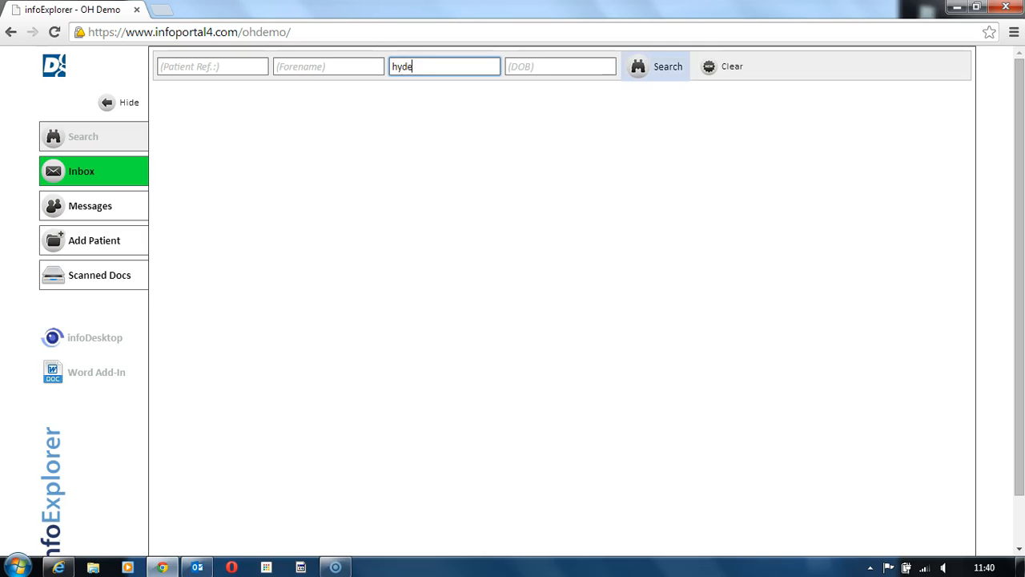
key(Return)
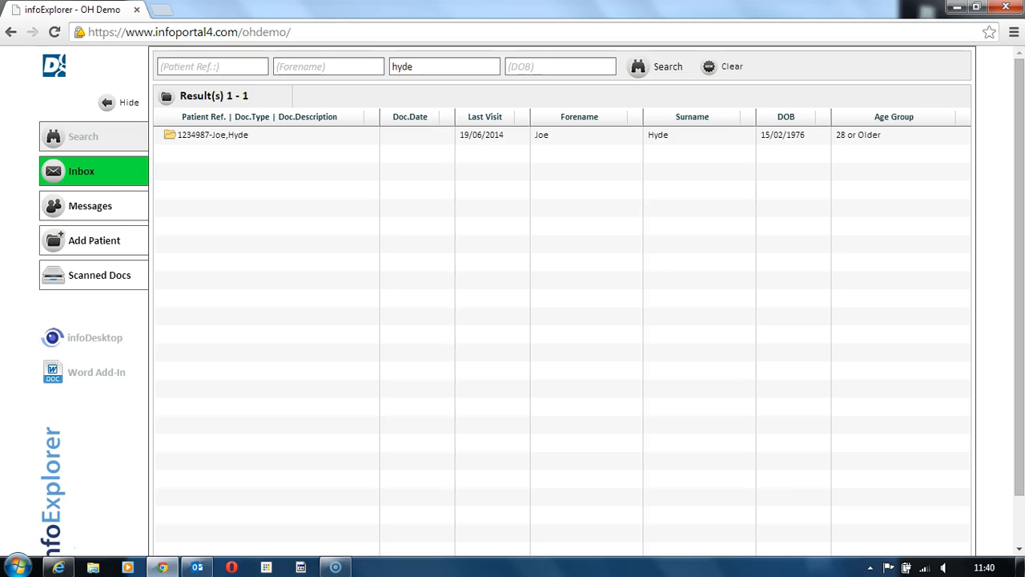
Open the medical letter PDF in the found patient's 5. Letters folder and review its routing status and previous actions
click(213, 135)
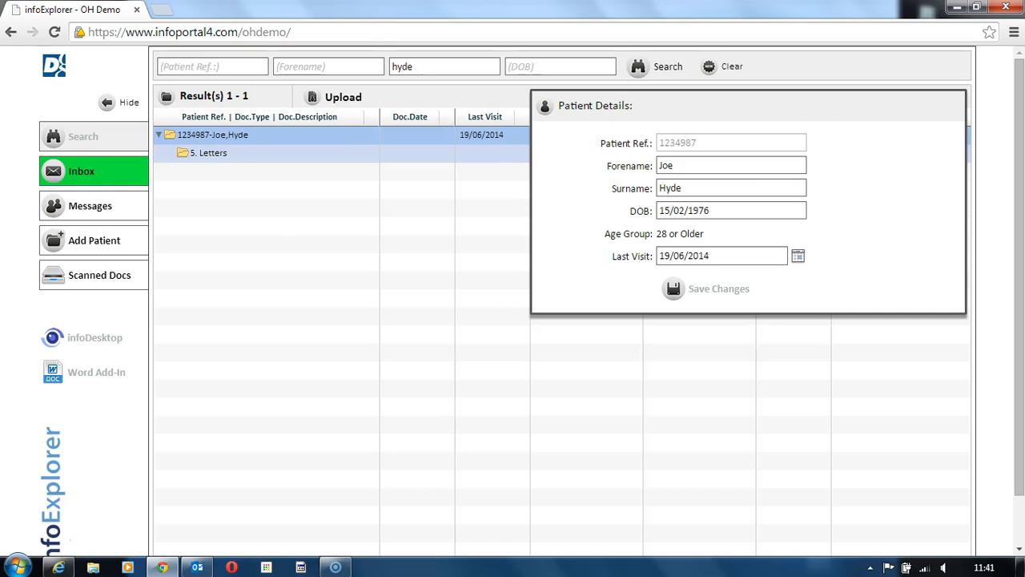
click(208, 153)
click(285, 171)
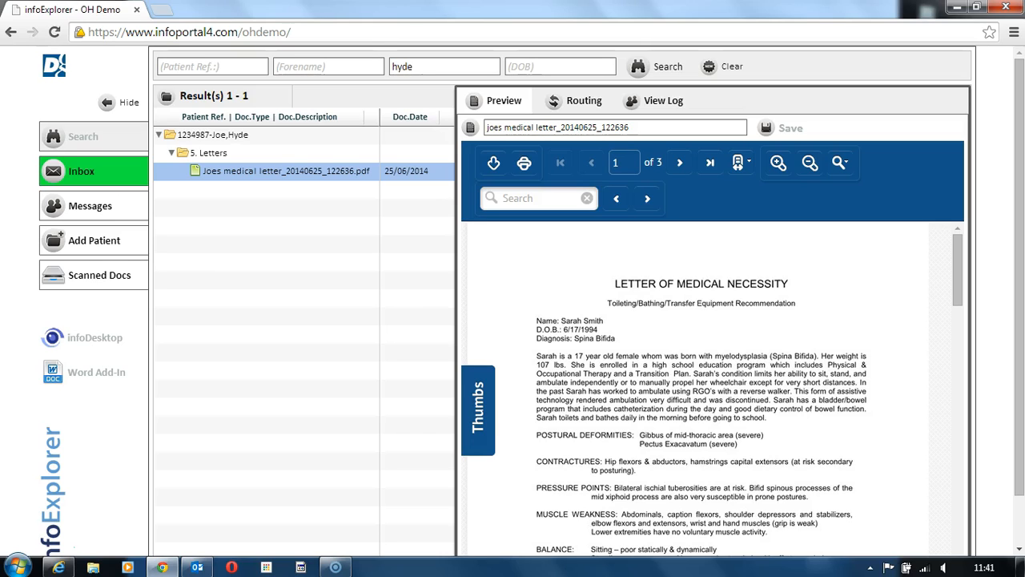
click(584, 103)
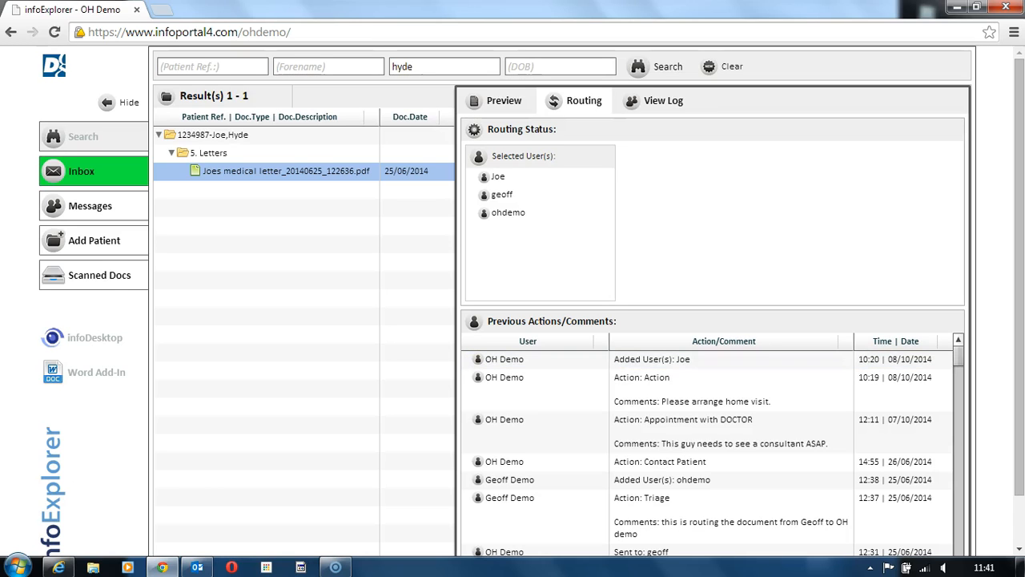
drag(959, 355, 959, 356)
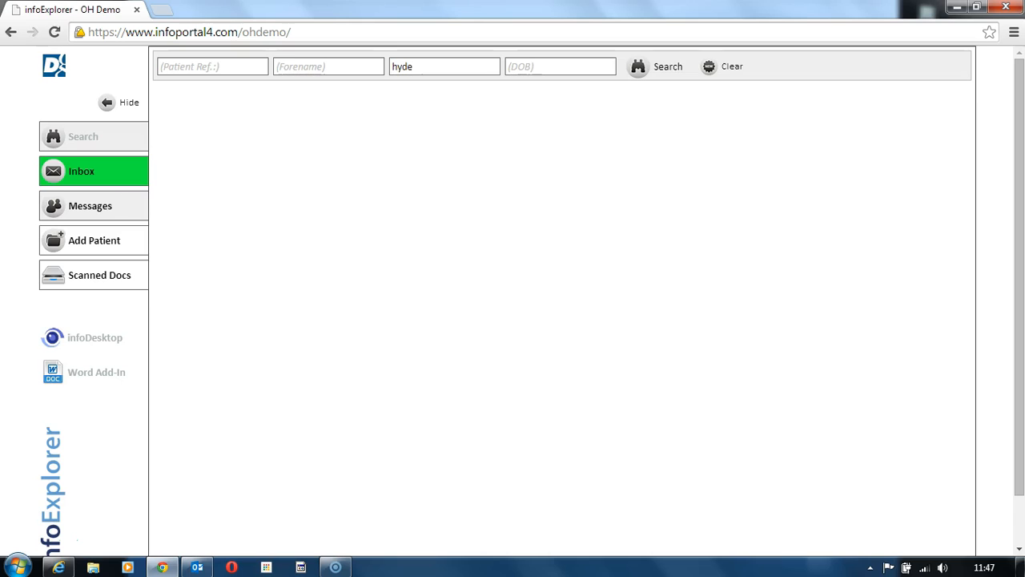
Open the routing options of the new inbox document test_20140623_151851.docx
click(85, 166)
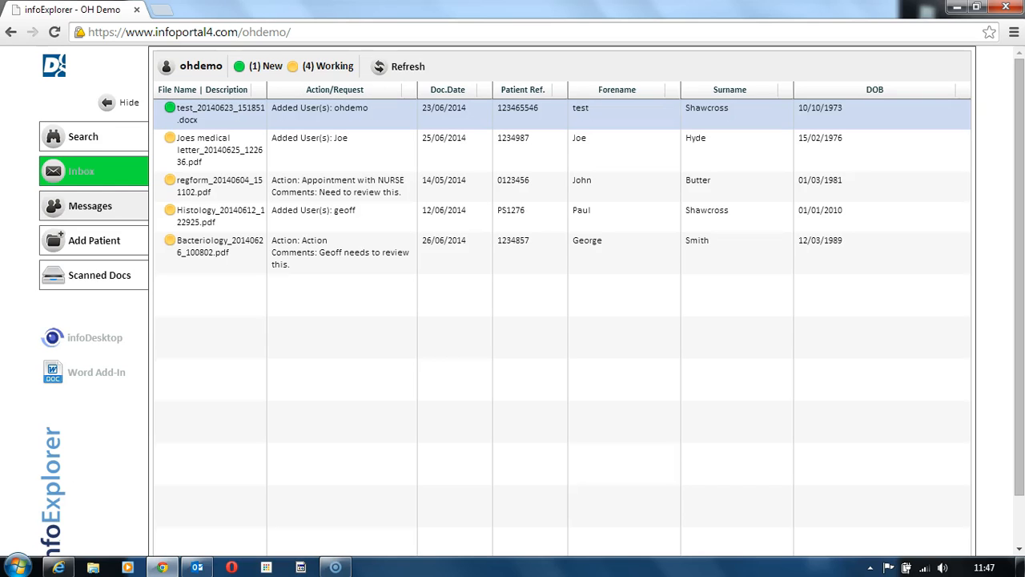
click(320, 114)
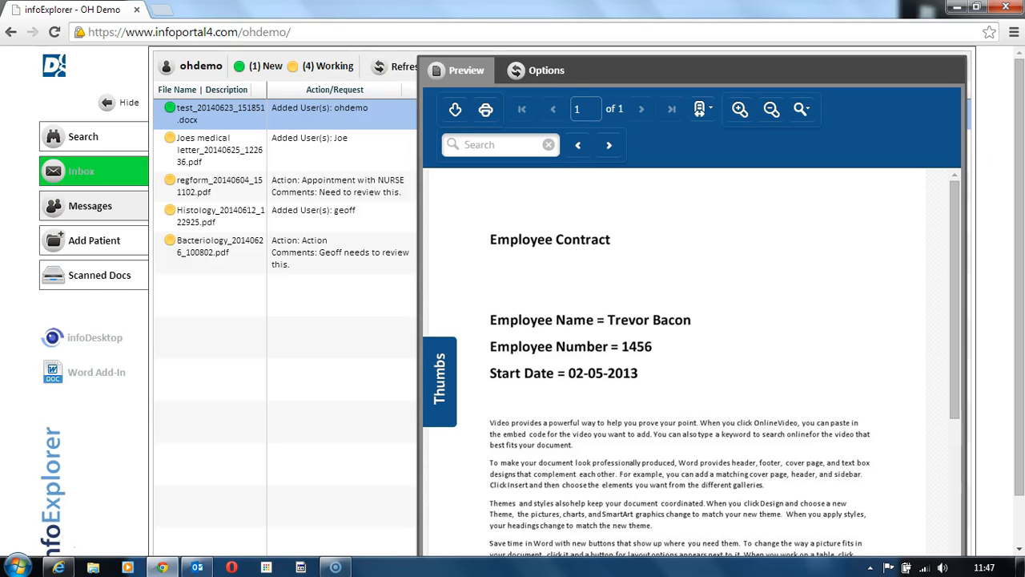
click(536, 71)
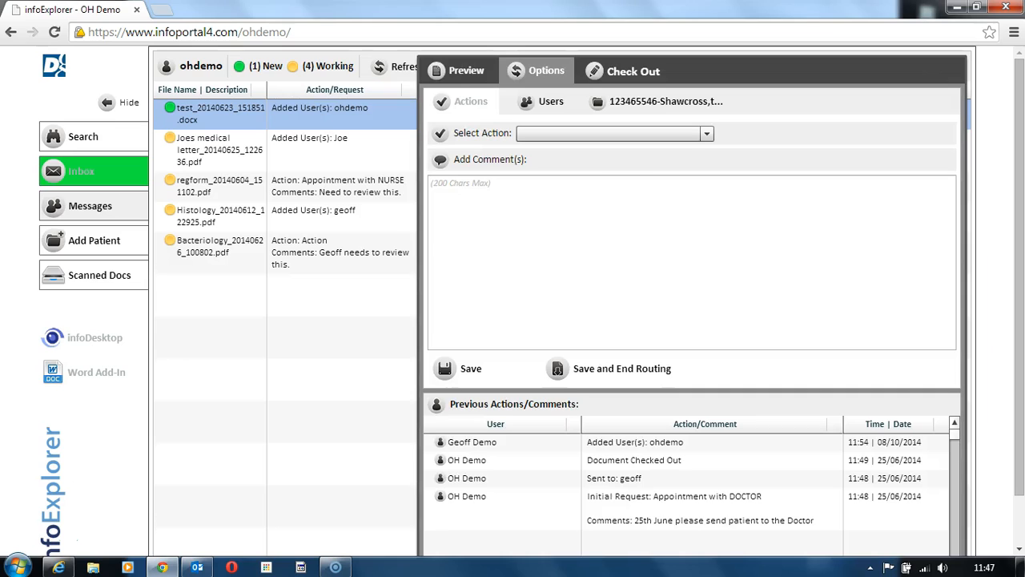
Save the action Appointment with DOCTOR on the document with the comment "Please setup appointment ASAP."
click(613, 133)
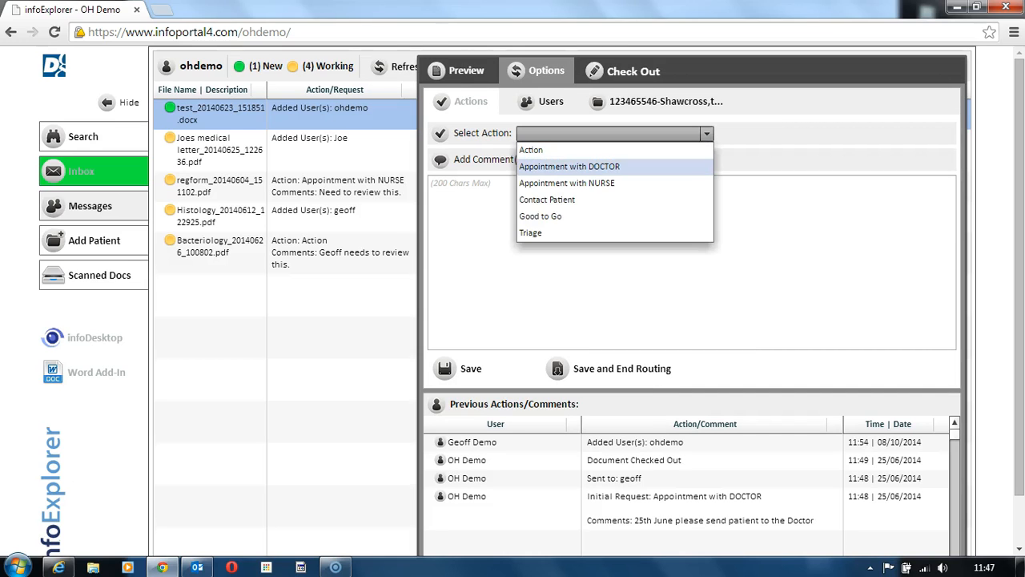
click(569, 166)
click(561, 210)
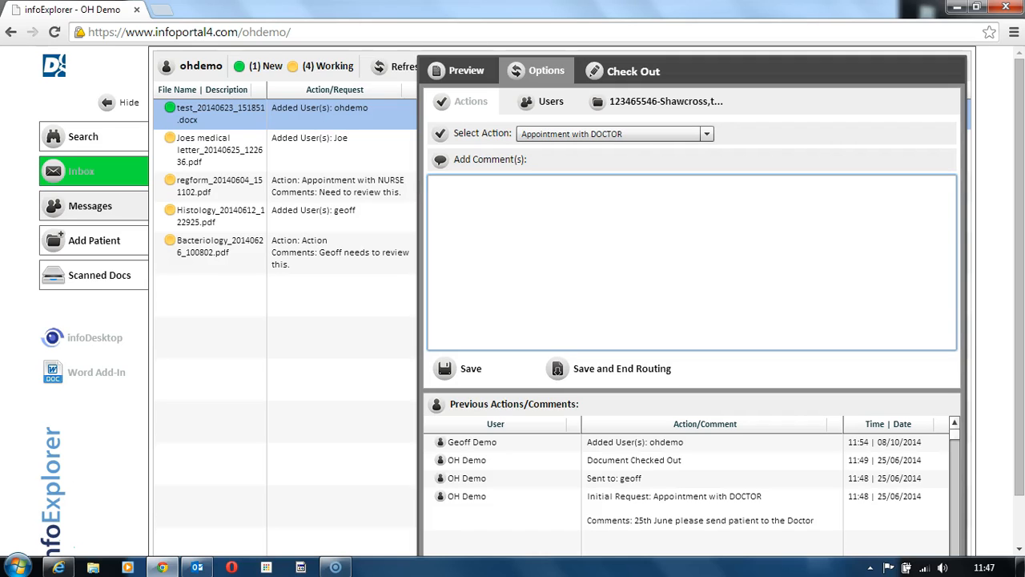
text(Please setup appointment ASAP)
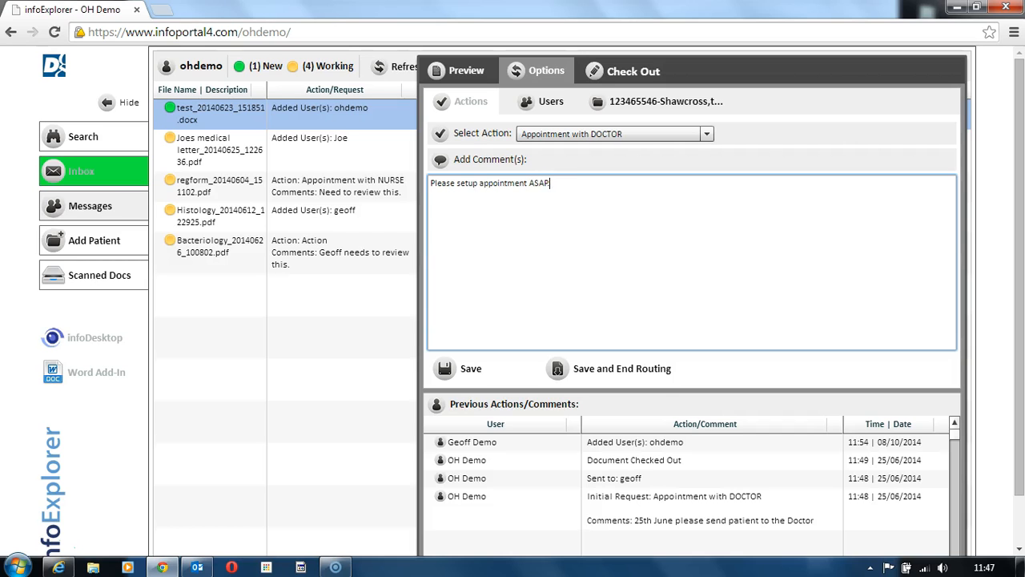
click(460, 368)
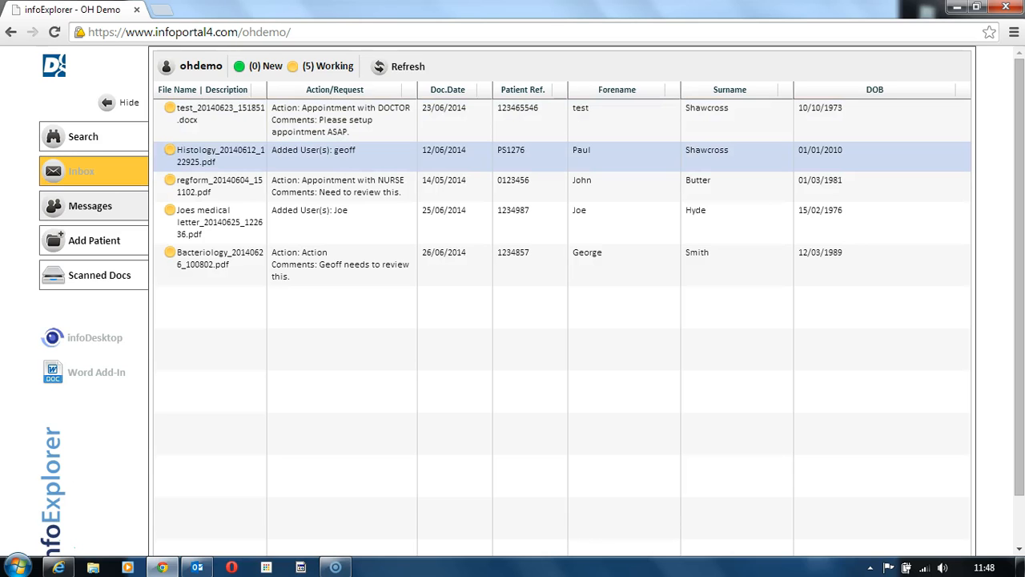
Reopen test_20140623_151851.docx from the inbox and view the users it can be routed to
click(232, 122)
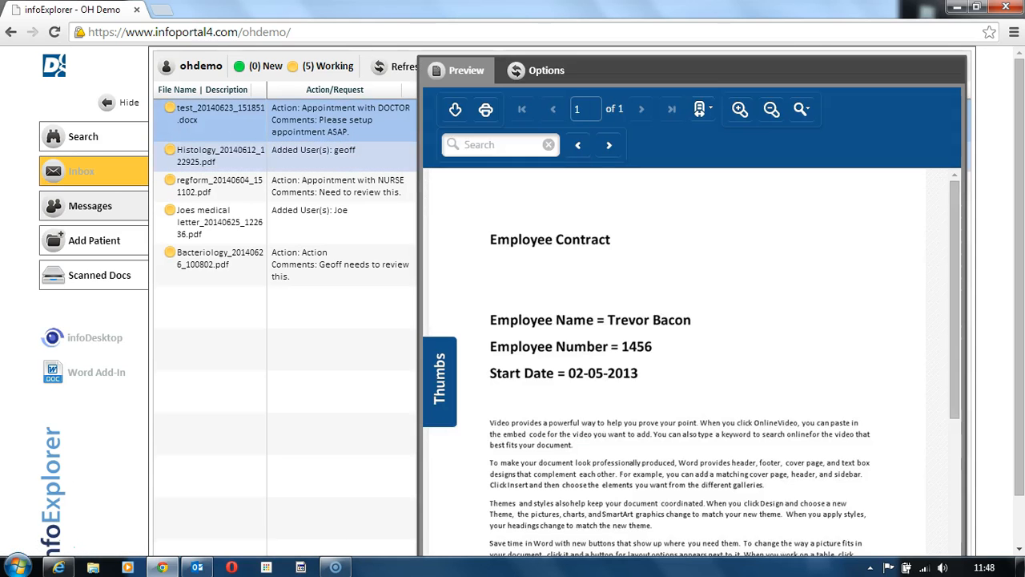
click(536, 71)
click(544, 101)
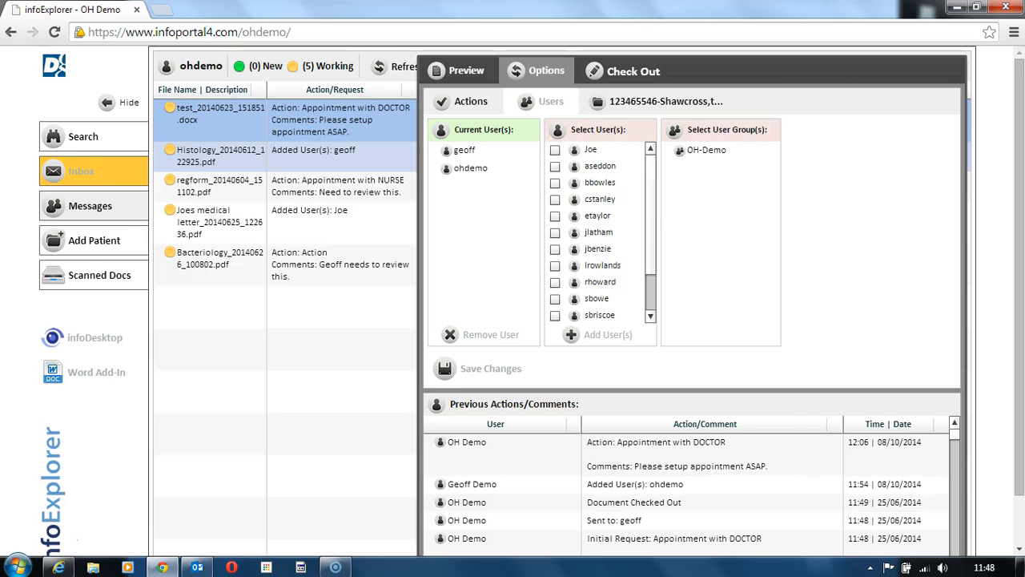
View the message history with the first listed user and open an empty new message to them
click(88, 205)
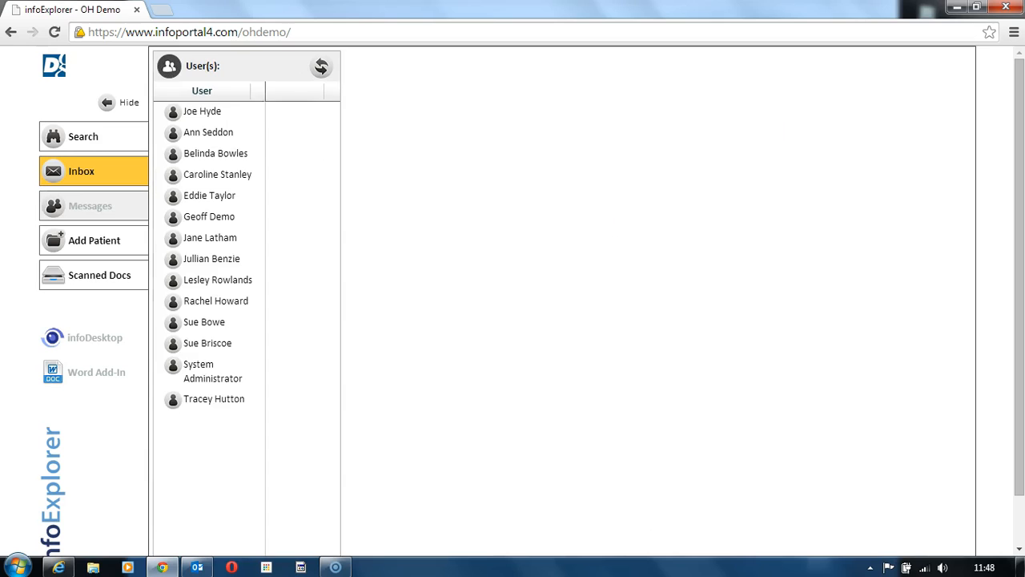
click(203, 112)
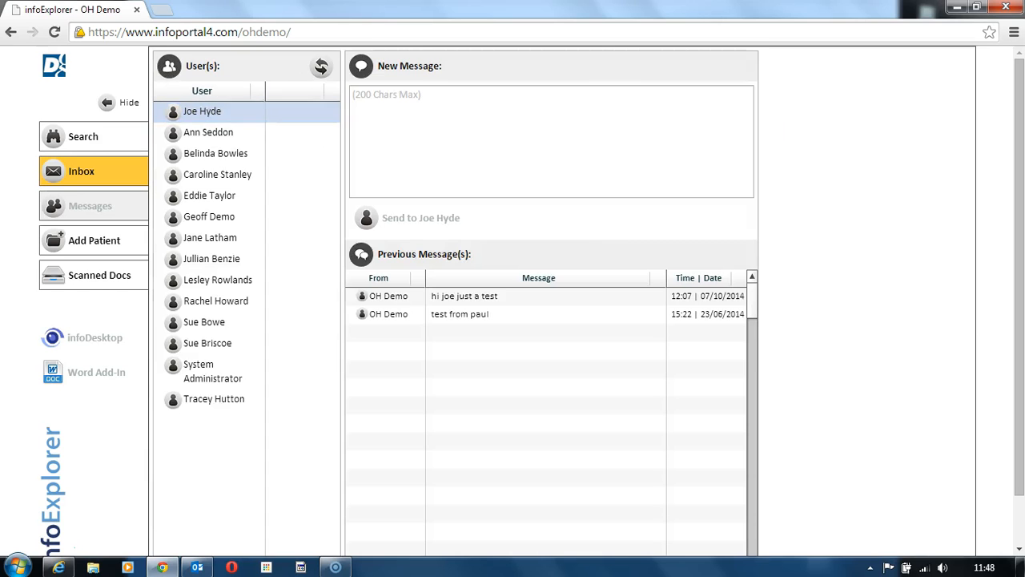
click(448, 128)
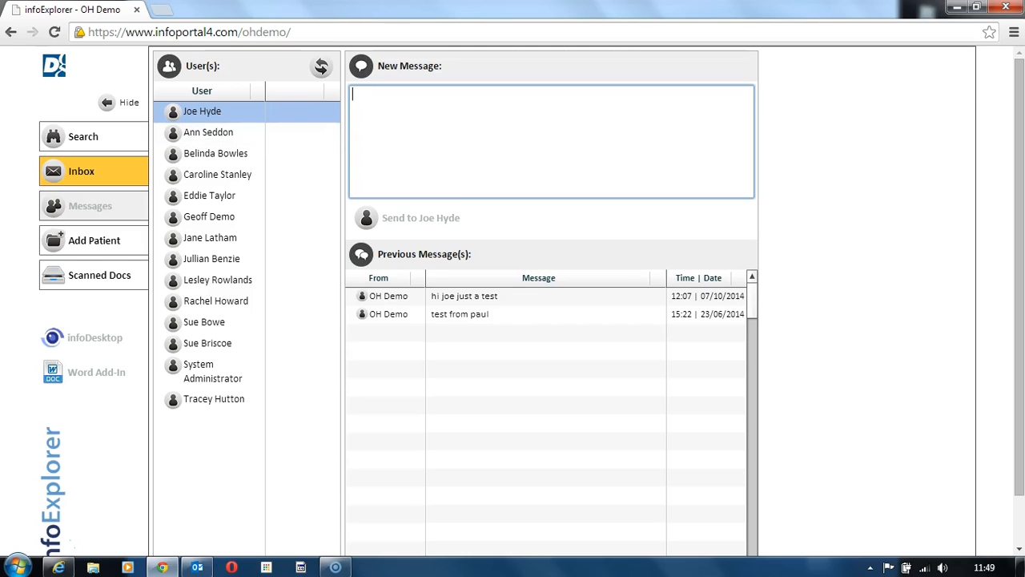
Start a new patient folder and enter the patient's reference number, forename and surname
click(94, 240)
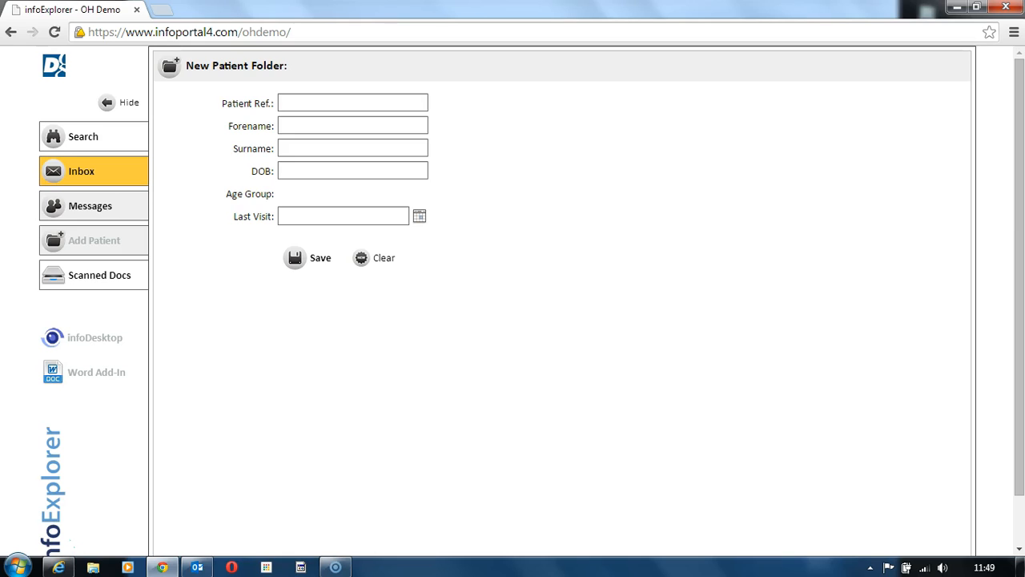
click(352, 103)
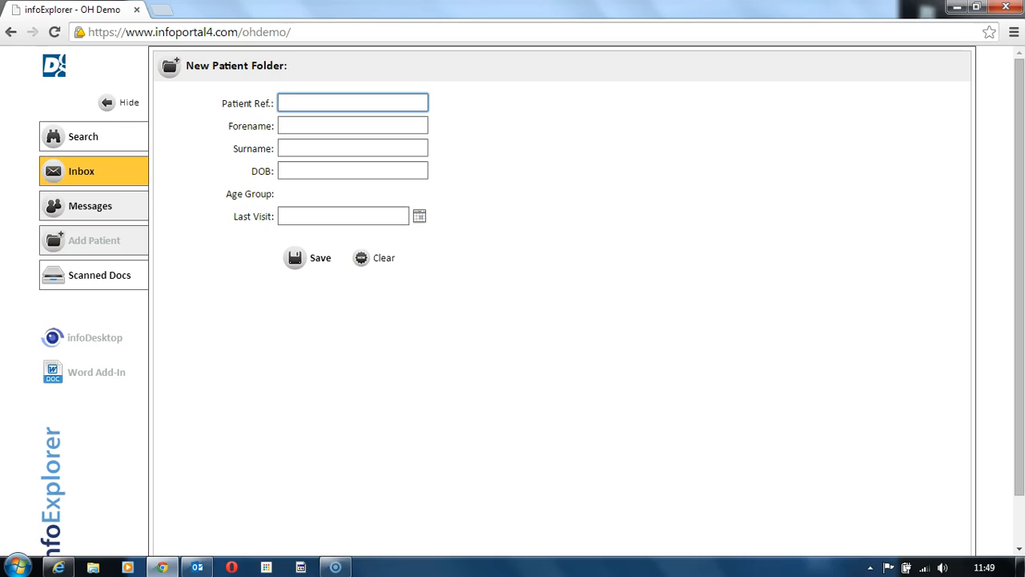
text(3479498)
key(Tab)
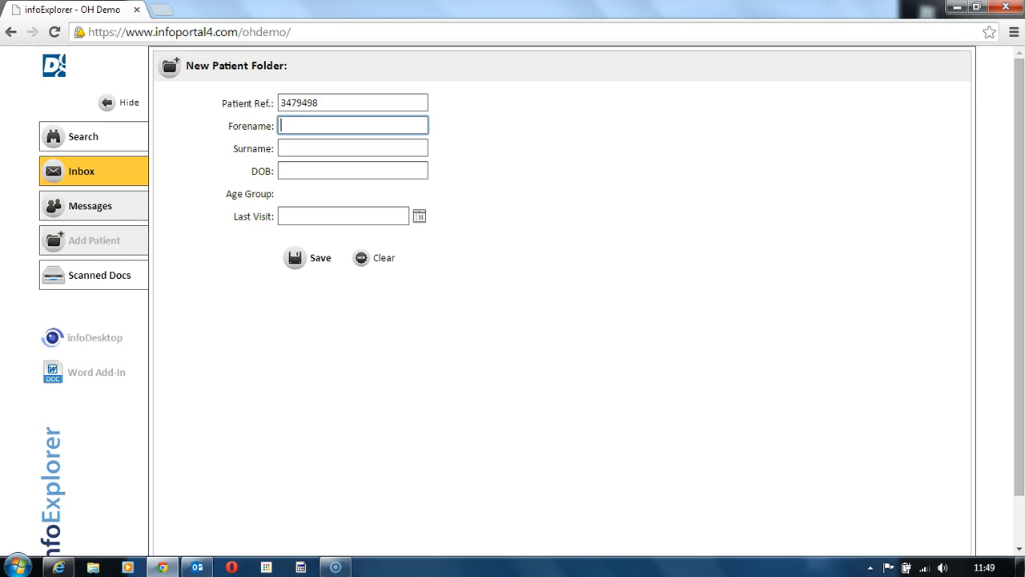
text(Joe)
key(Tab)
text(B)
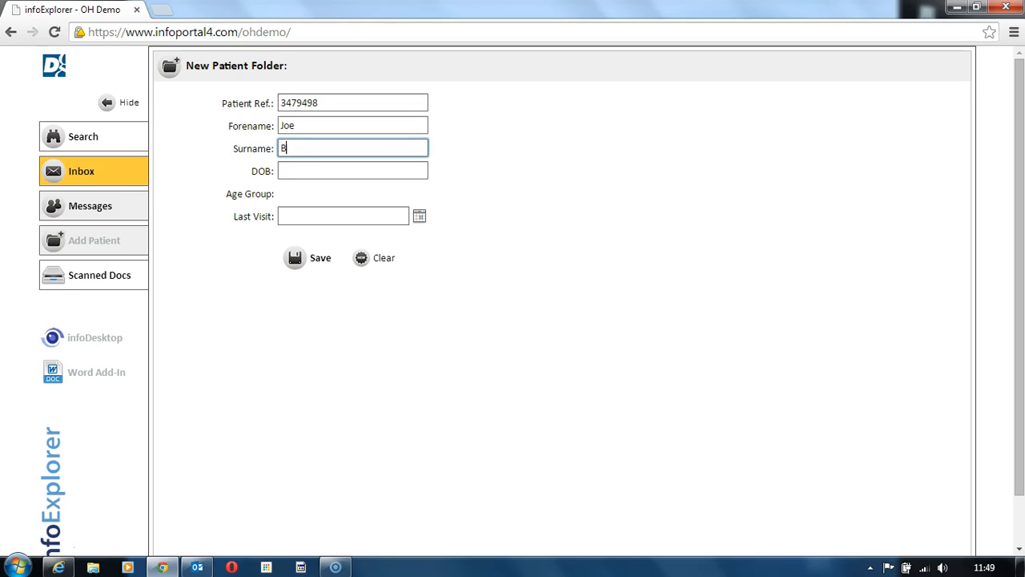
text(logs)
Enter the patient's date of birth, set the last visit to 06/10/2014 and save the new patient folder
key(Tab)
text(10)
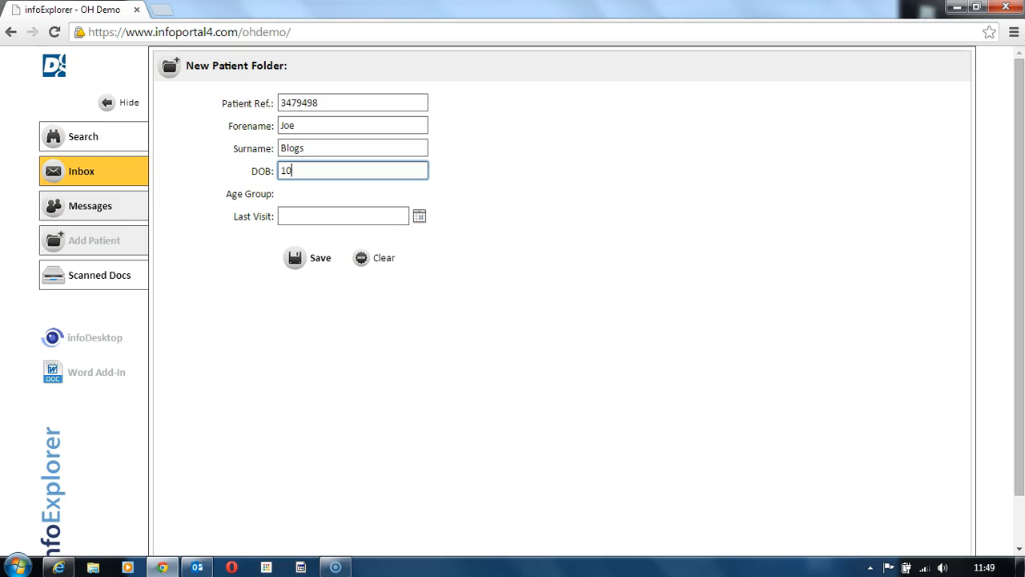
text(/10/1956)
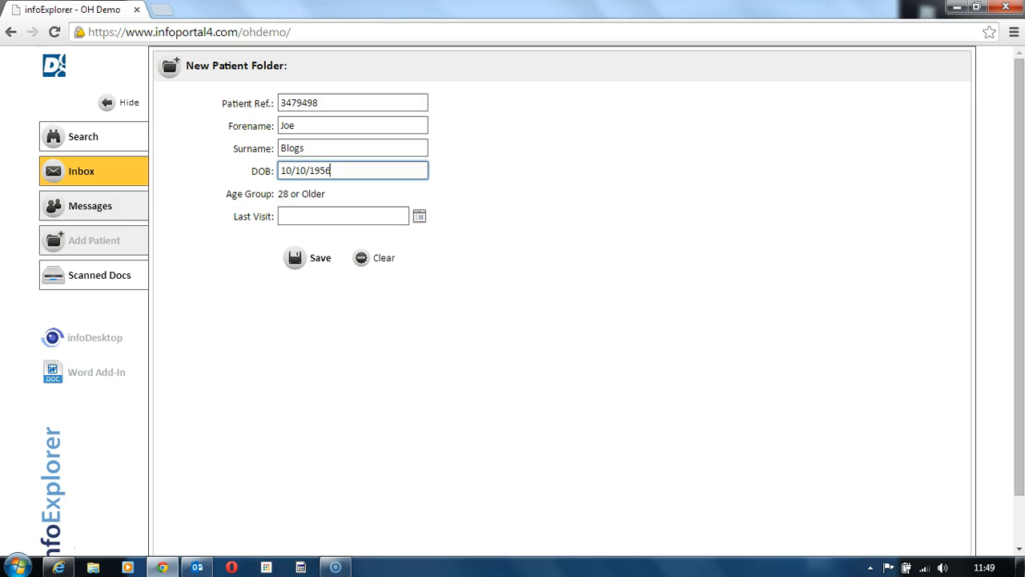
click(420, 216)
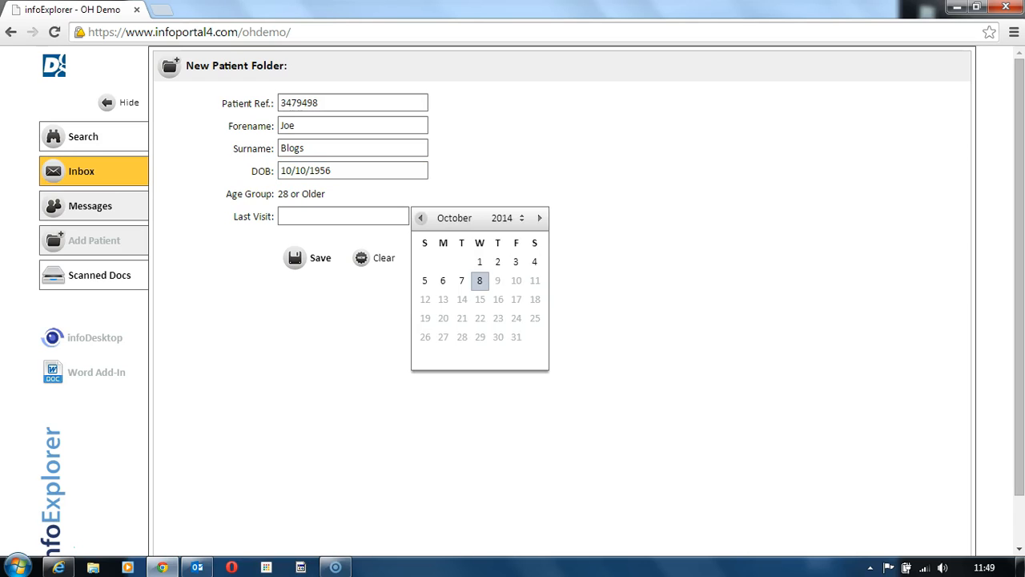
click(443, 280)
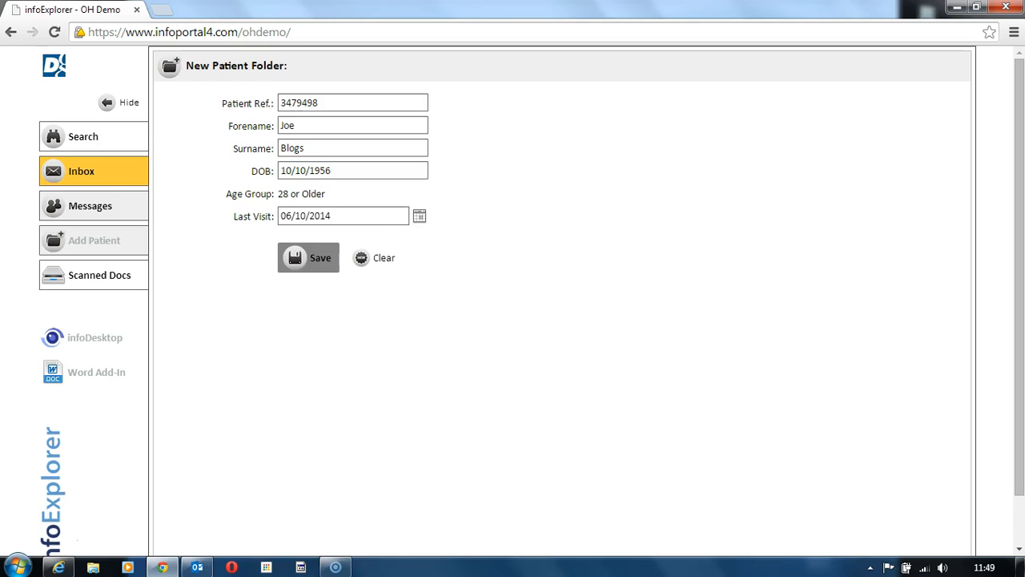
click(301, 255)
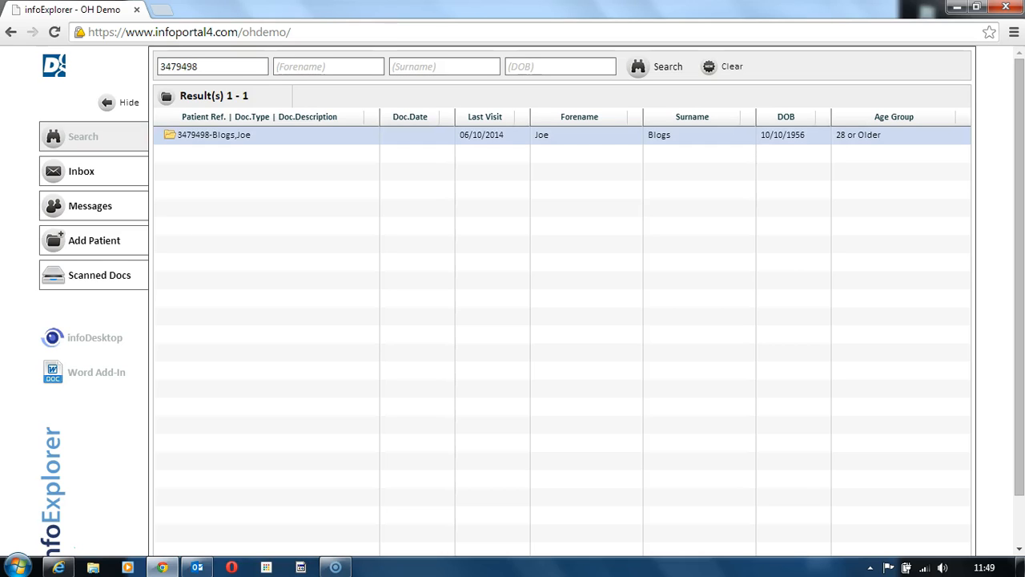
Choose Northants Winter Leagues 2014-15 FINAL.pdf from the Documents library as the file to upload to the new patient's folder
click(214, 134)
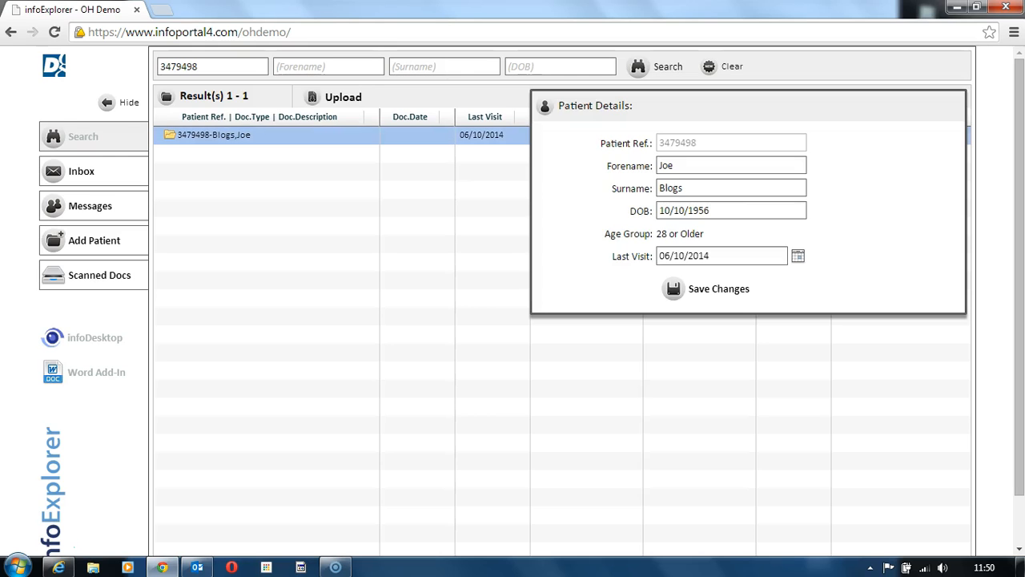
click(335, 97)
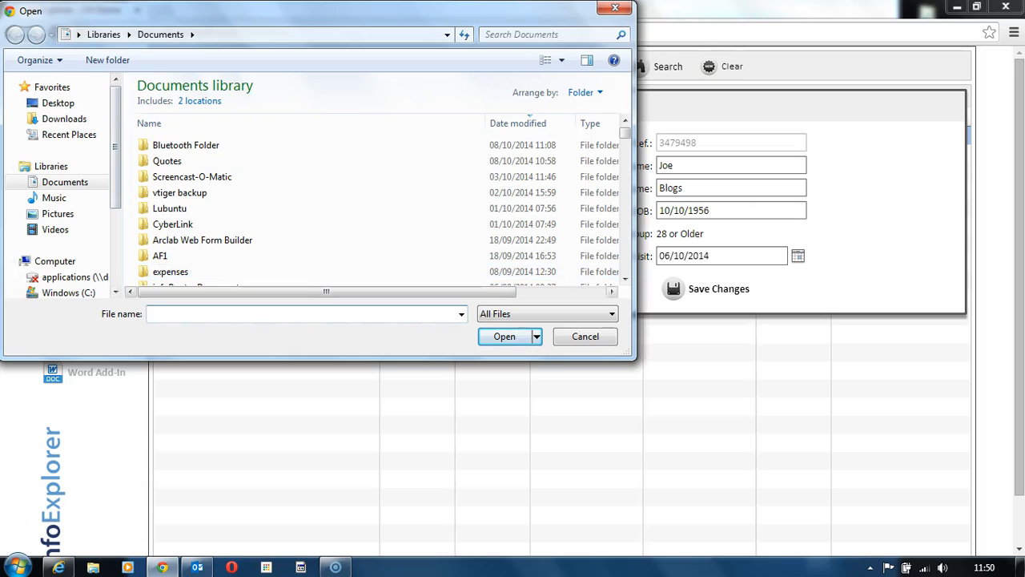
click(624, 278)
click(625, 278)
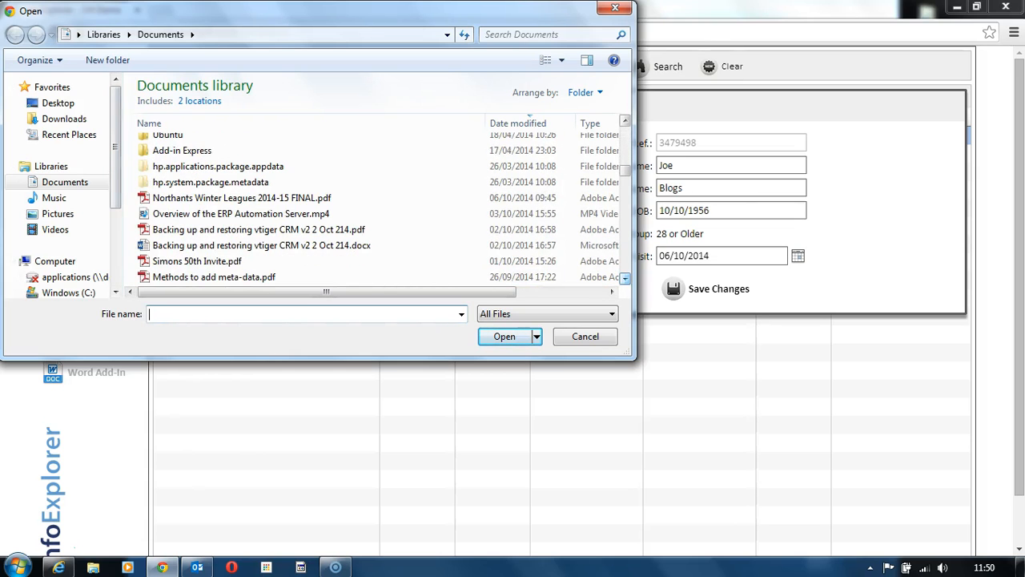
click(241, 182)
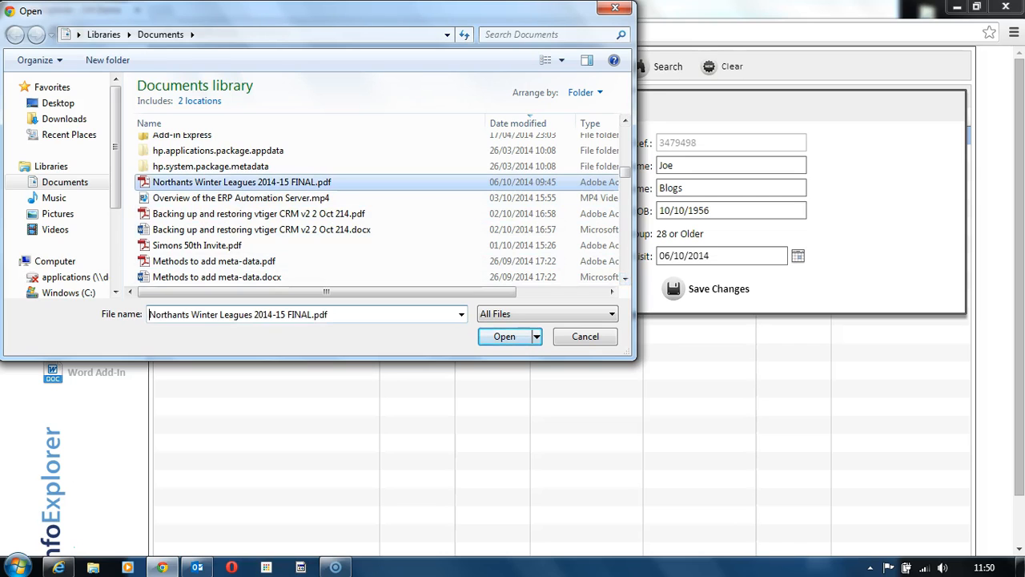
key(Return)
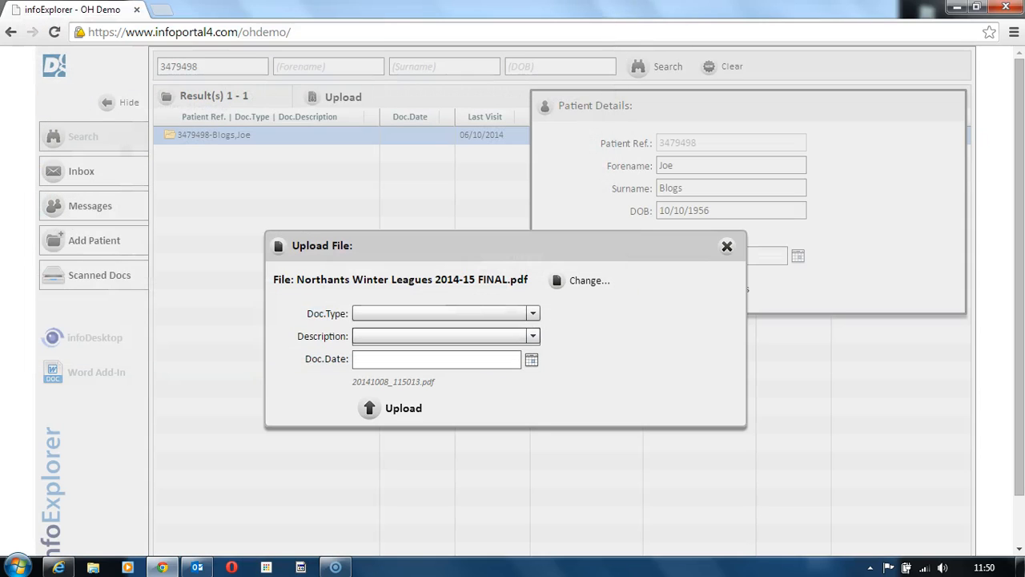
Upload the file with document type 3. Charts, description "chart" and document date 06/10/2014
click(533, 313)
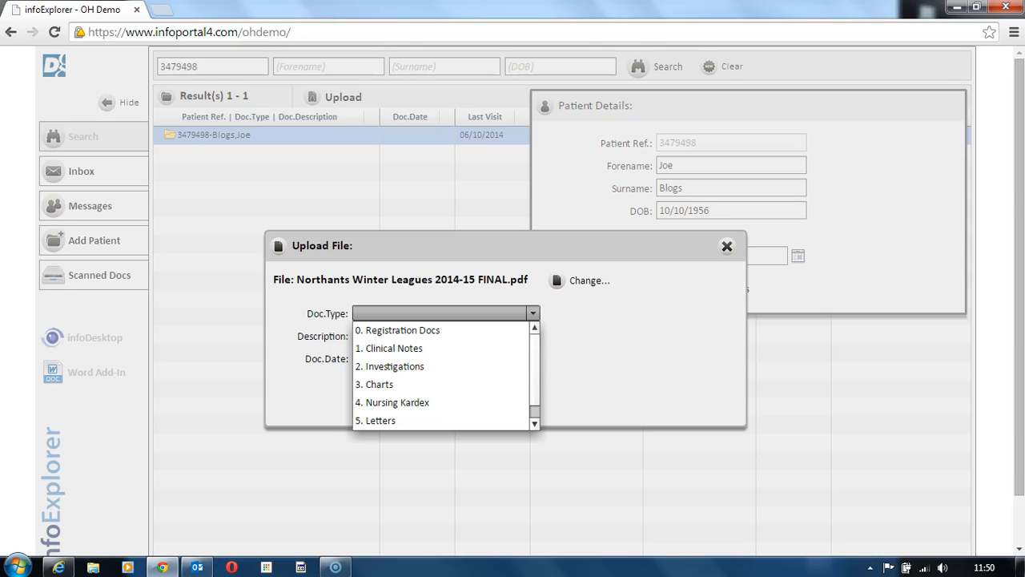
scroll(440, 375, down, 1)
scroll(441, 375, up, 1)
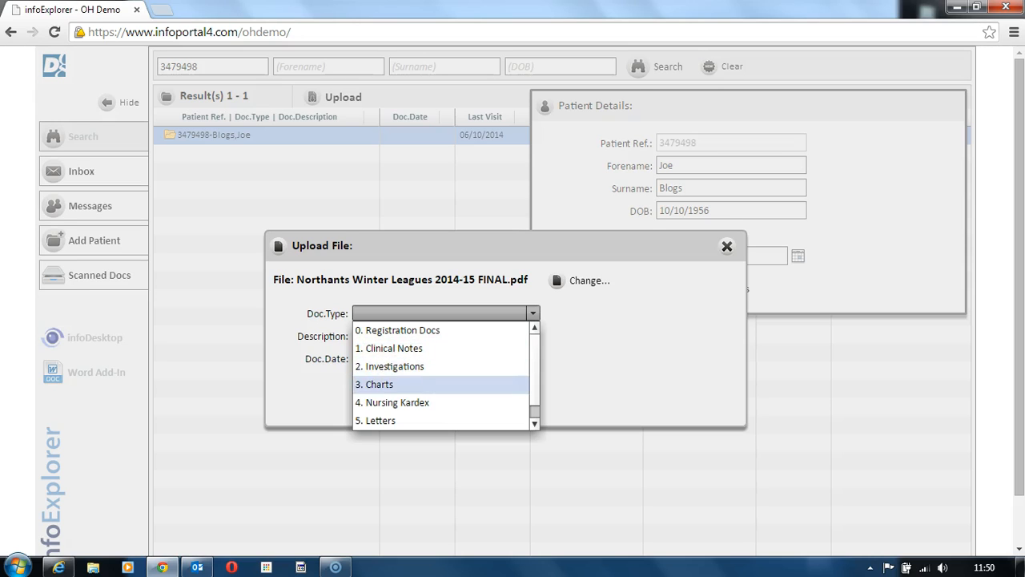
click(385, 383)
click(433, 337)
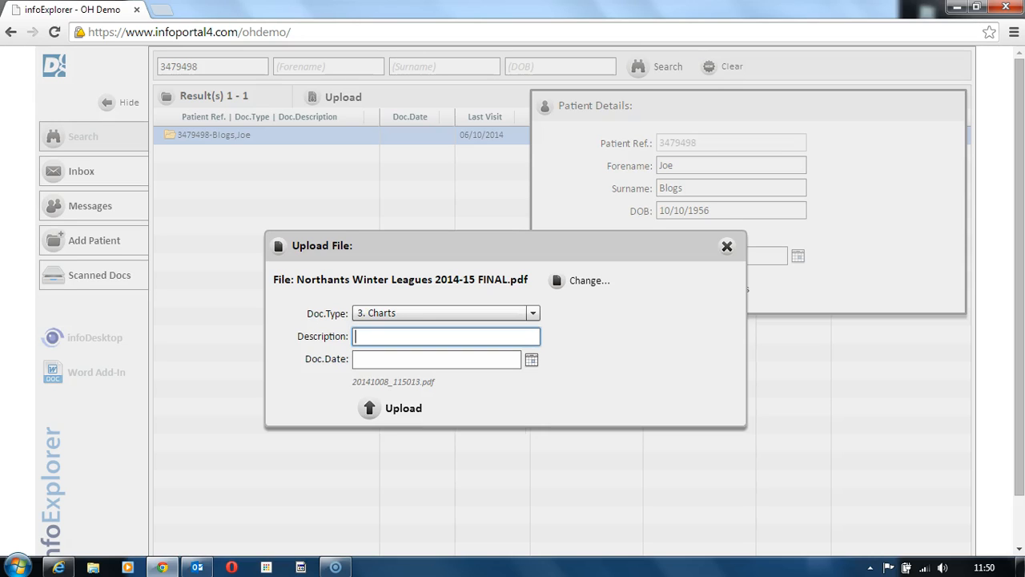
text(chart)
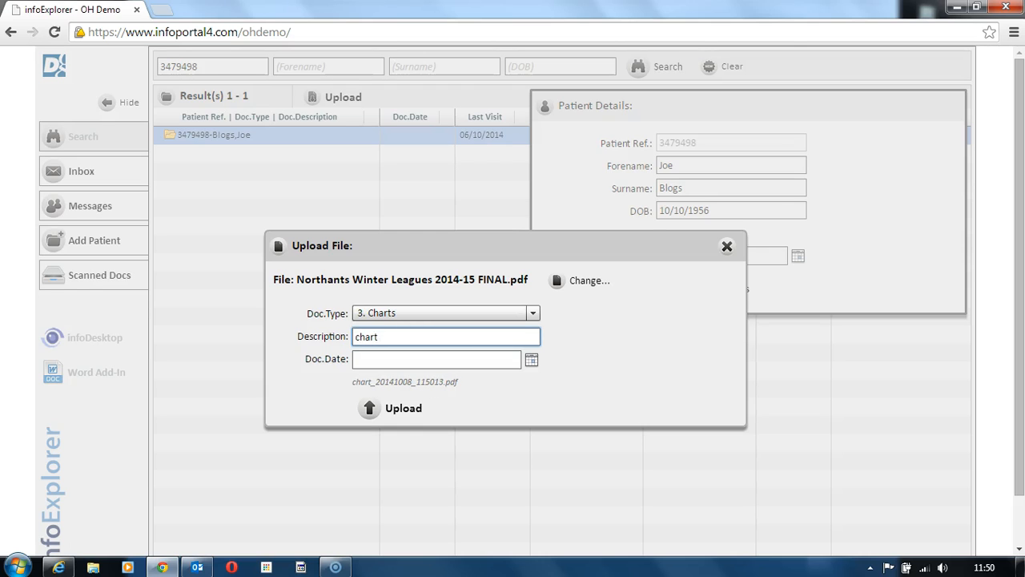
click(531, 358)
click(550, 423)
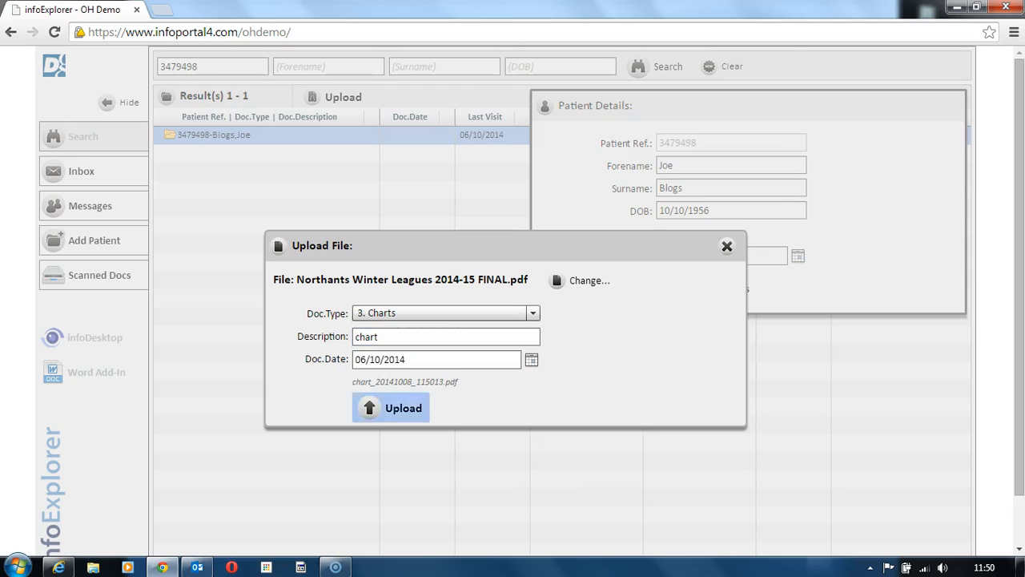
click(401, 408)
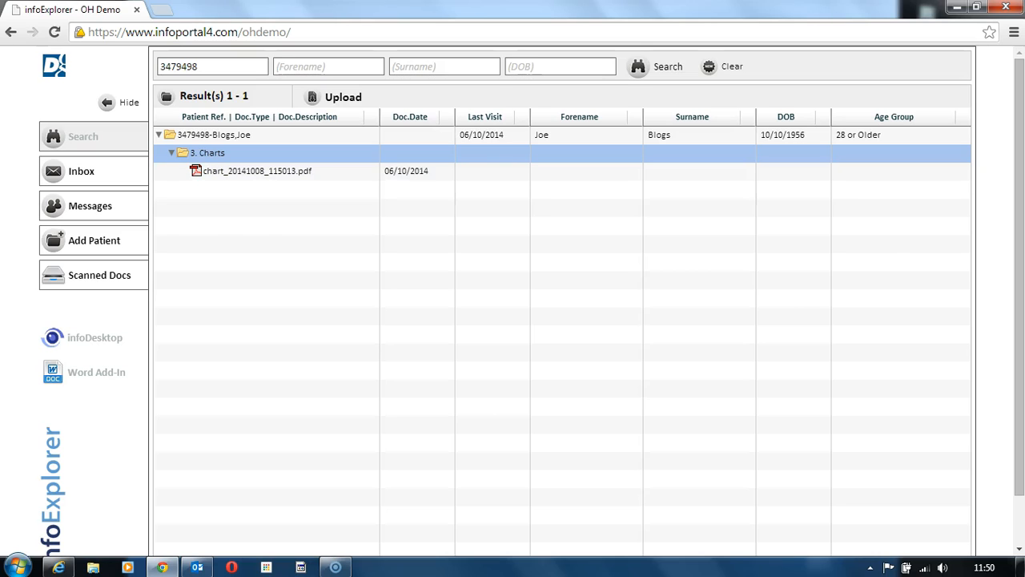
Open the routing options of the uploaded chart PDF and select the sixth listed user as recipient
click(257, 170)
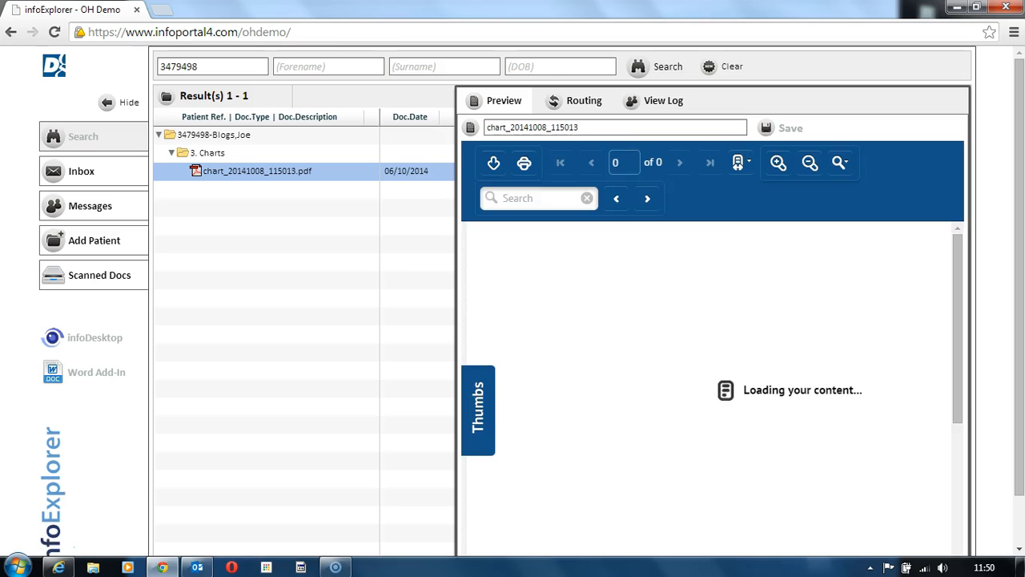
click(577, 100)
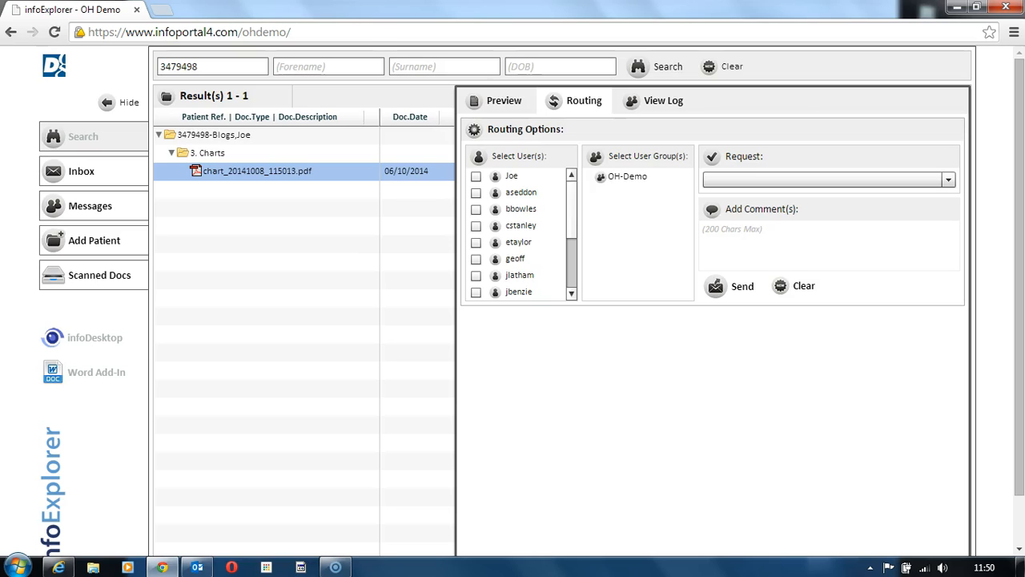
scroll(520, 232, down, 2)
scroll(521, 232, down, 3)
scroll(521, 232, up, 6)
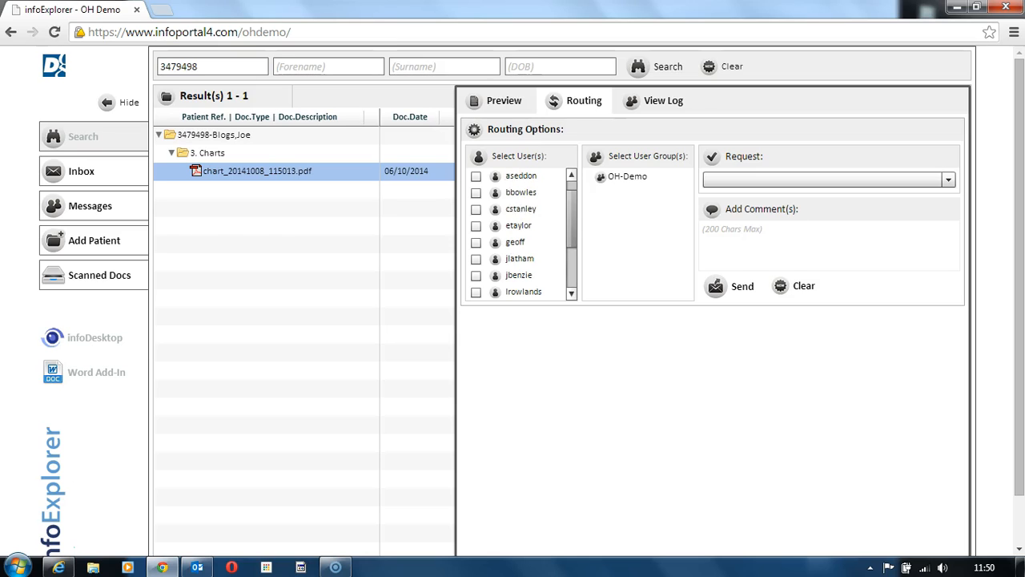
click(475, 242)
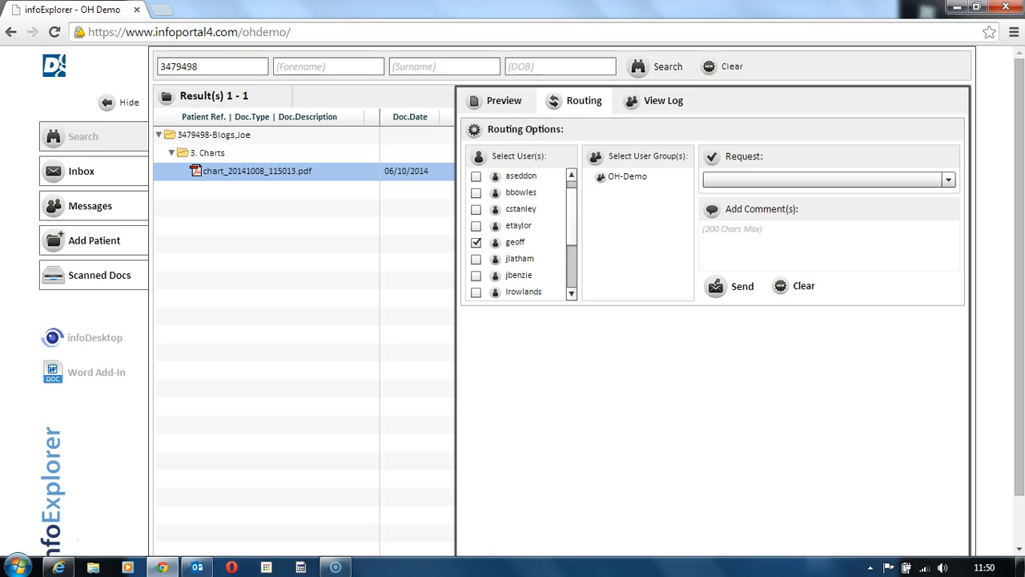
Set the routing request to Action, add the comment "Please review" and send the chart document
click(826, 180)
click(825, 196)
click(828, 244)
text(Please review)
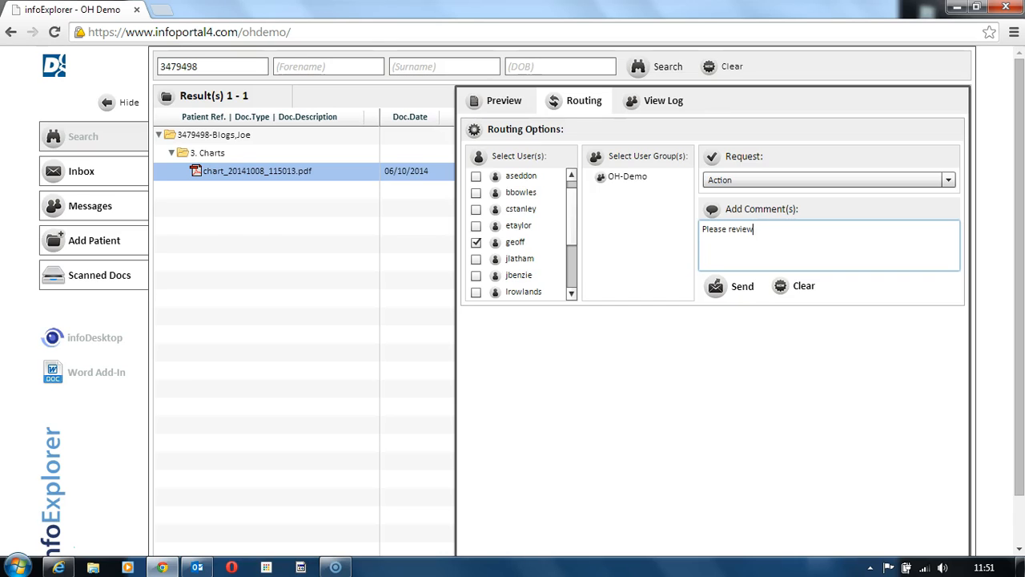
click(731, 286)
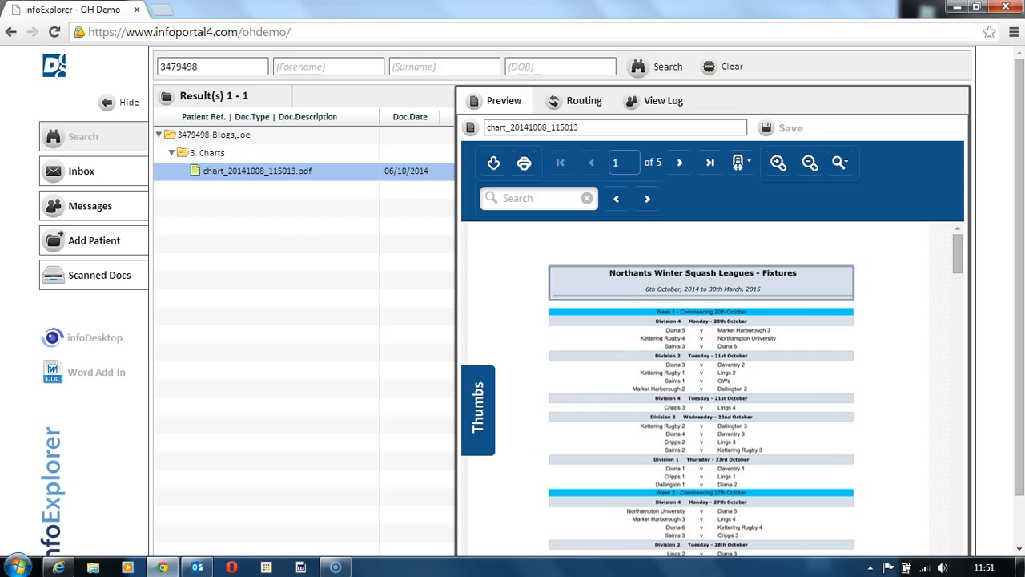
Switch to Internet Explorer, refresh the recipient's inbox and sort it by document date, oldest first
click(58, 568)
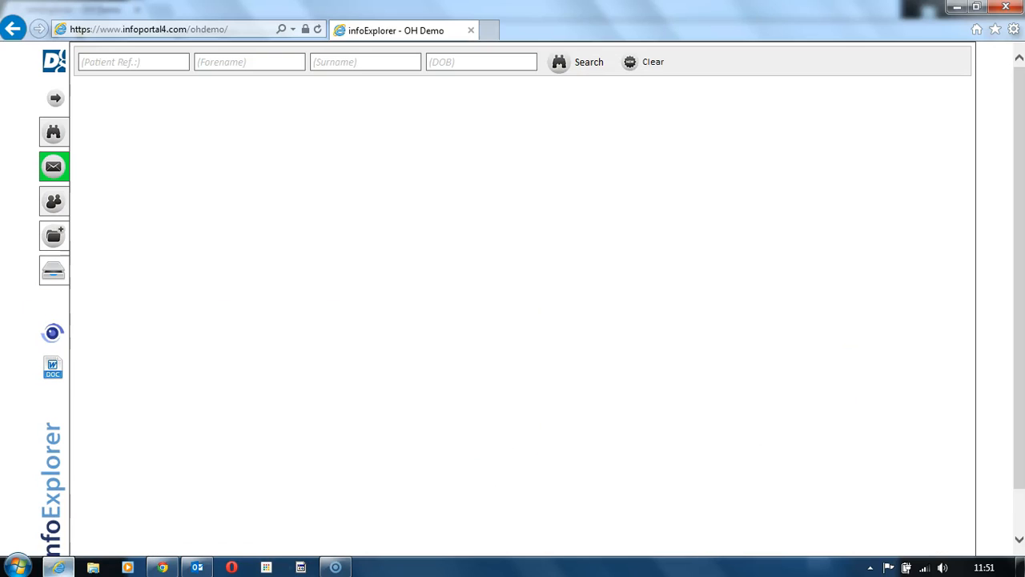
click(54, 166)
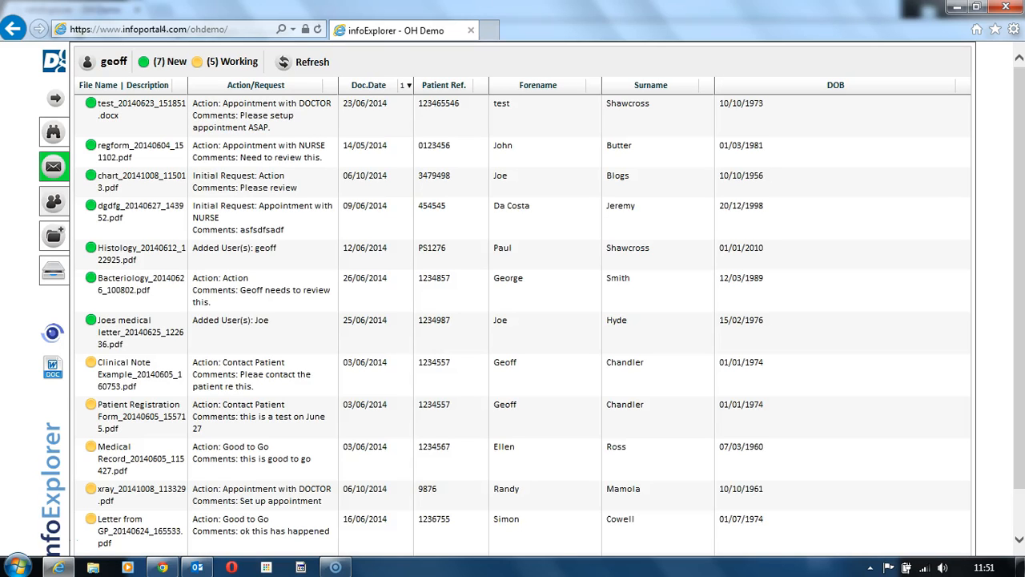
click(304, 62)
click(369, 85)
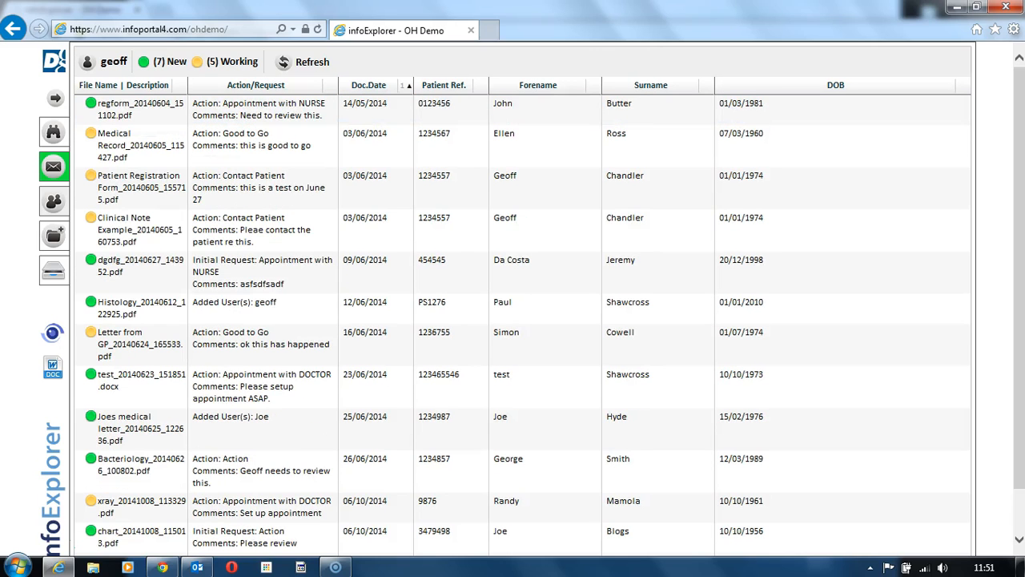
Preview regform_20140604_151102.pdf from the recipient's inbox, and return to the patient's chart document in Chrome
click(263, 109)
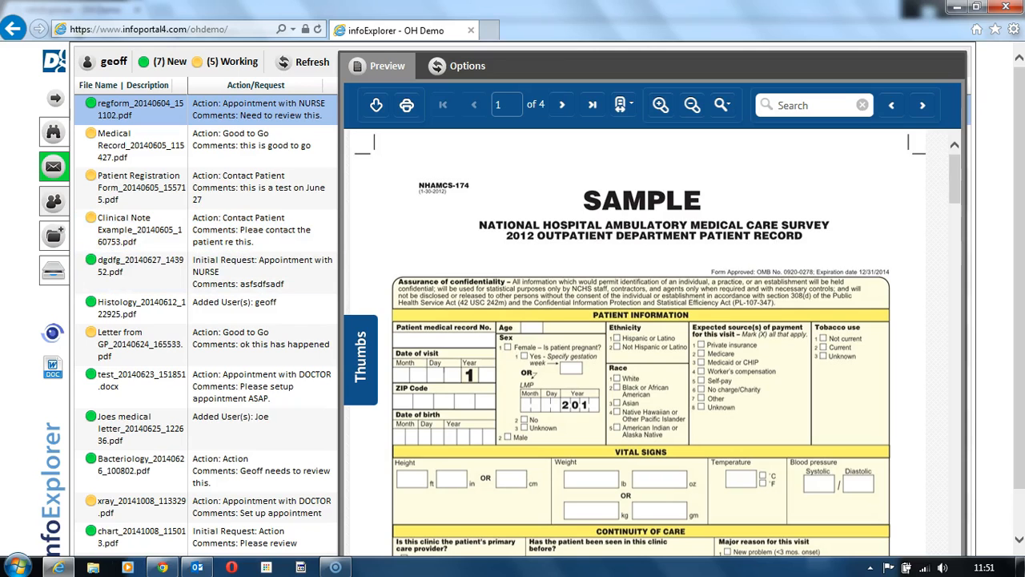
mouse_move(163, 567)
click(160, 493)
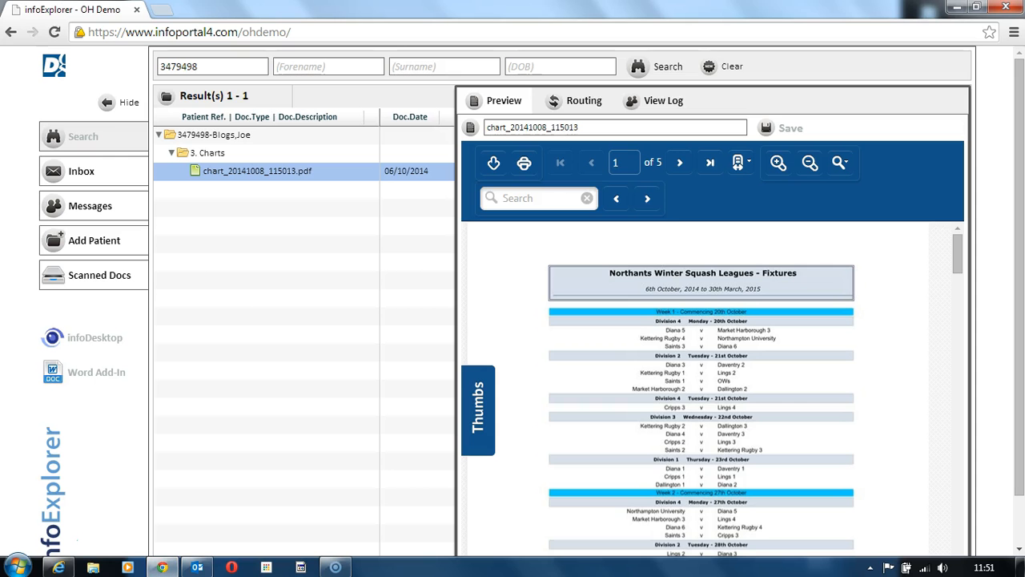